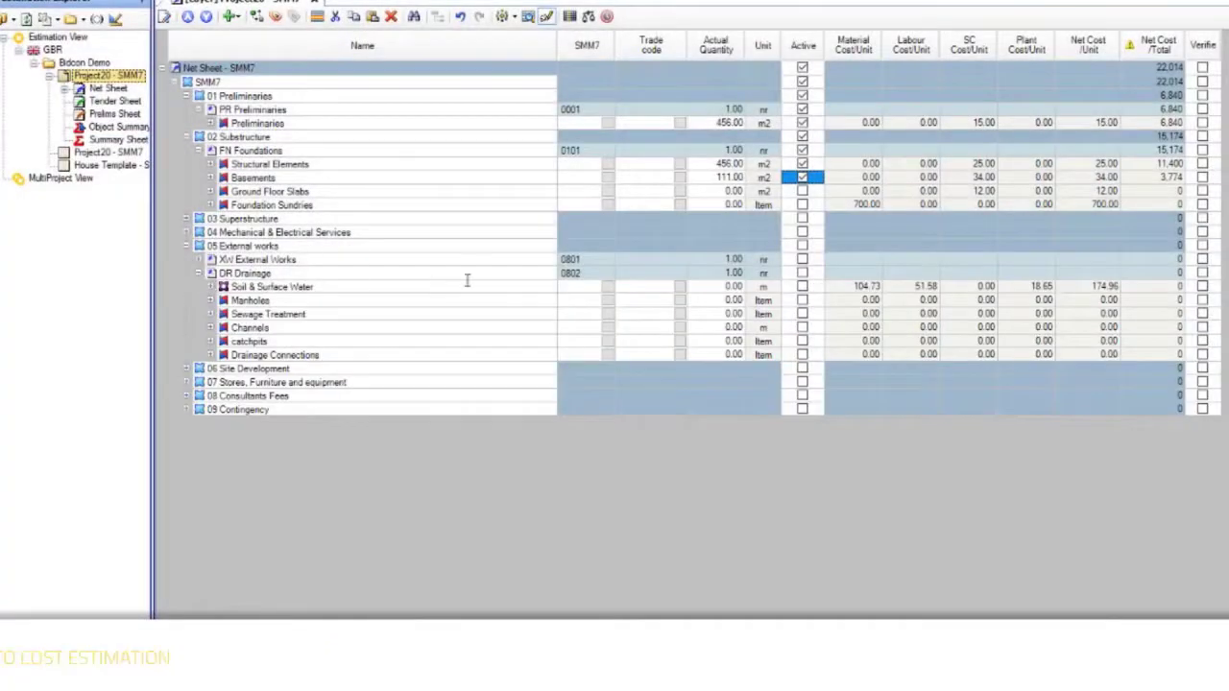
Enter 123 m as the Soil & Surface Water actual quantity.
left_click(745, 286)
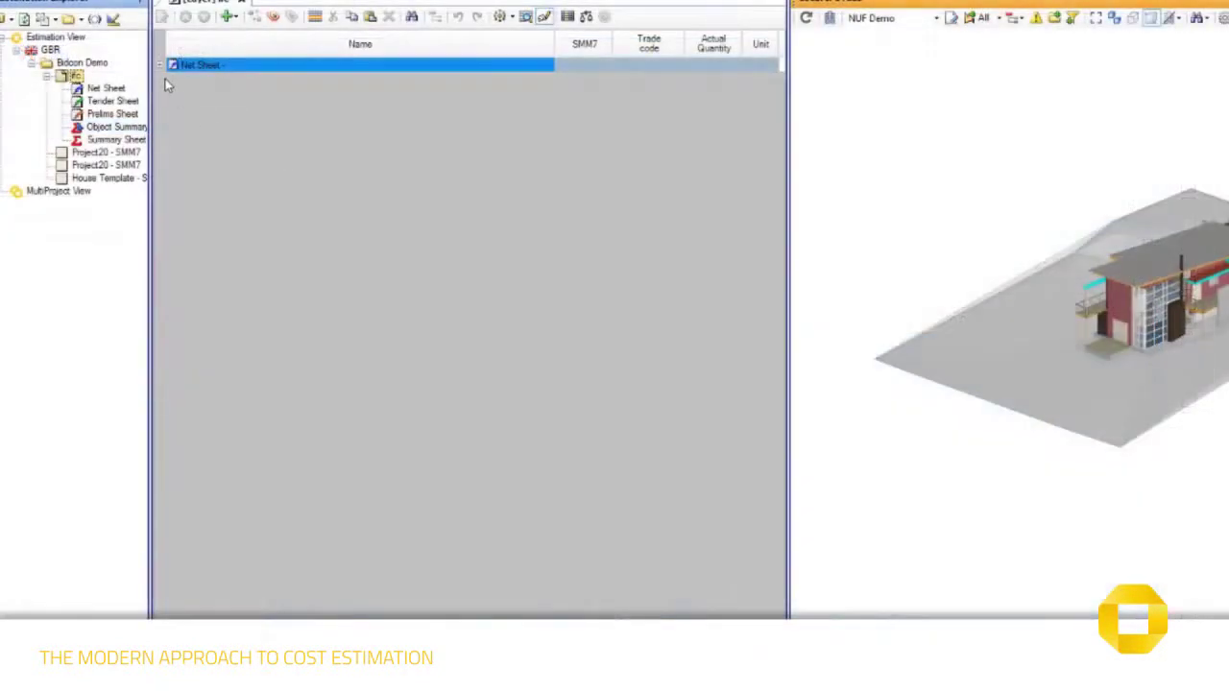
Drag IfcDoor from the model Summary into the net sheet's Building Elements and list its DOOR rows.
left_click(161, 65)
left_click(172, 79)
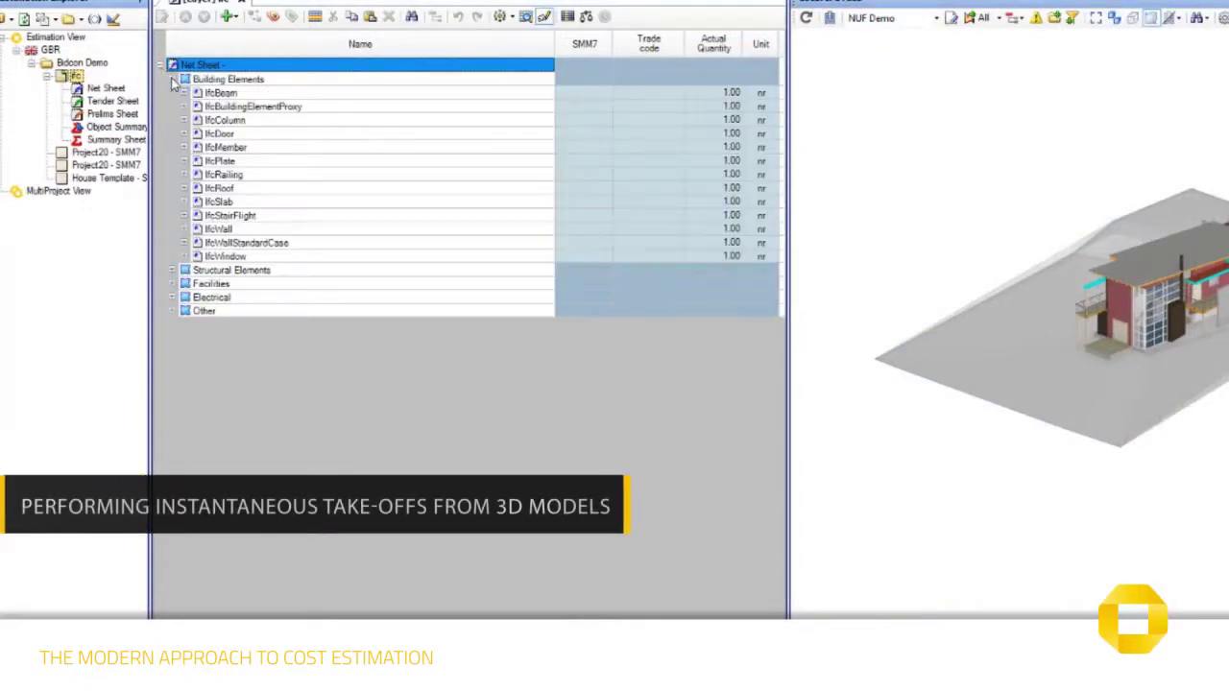
left_click(185, 94)
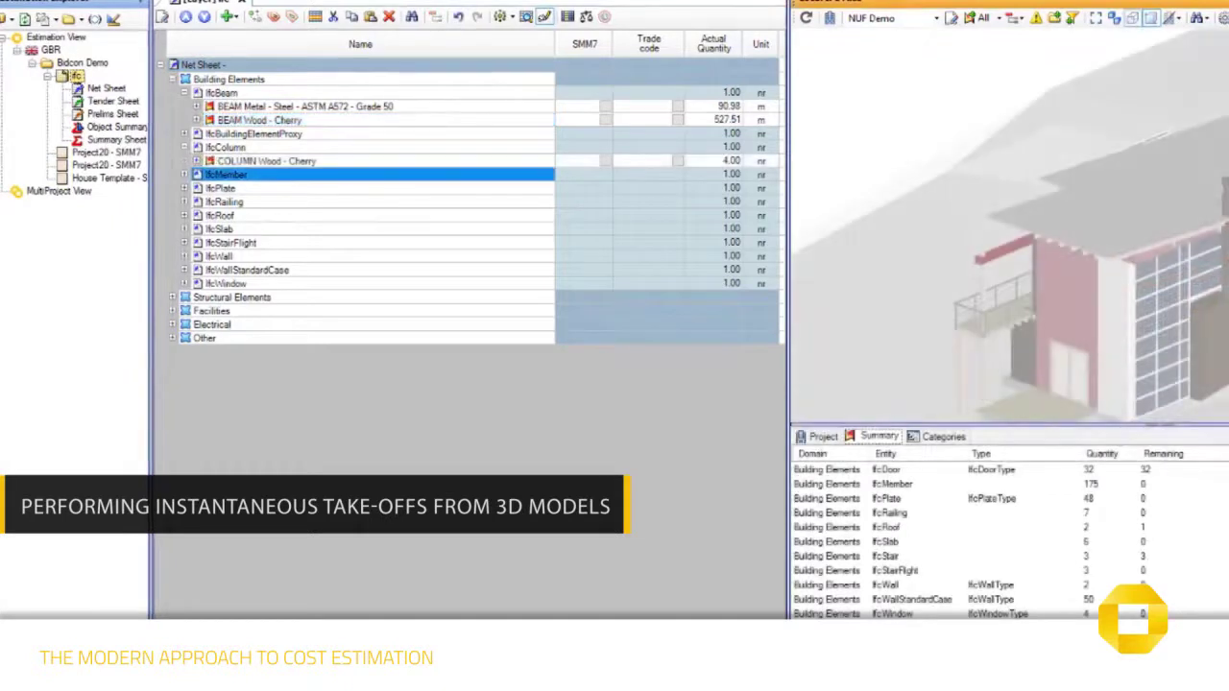
left_click(882, 471)
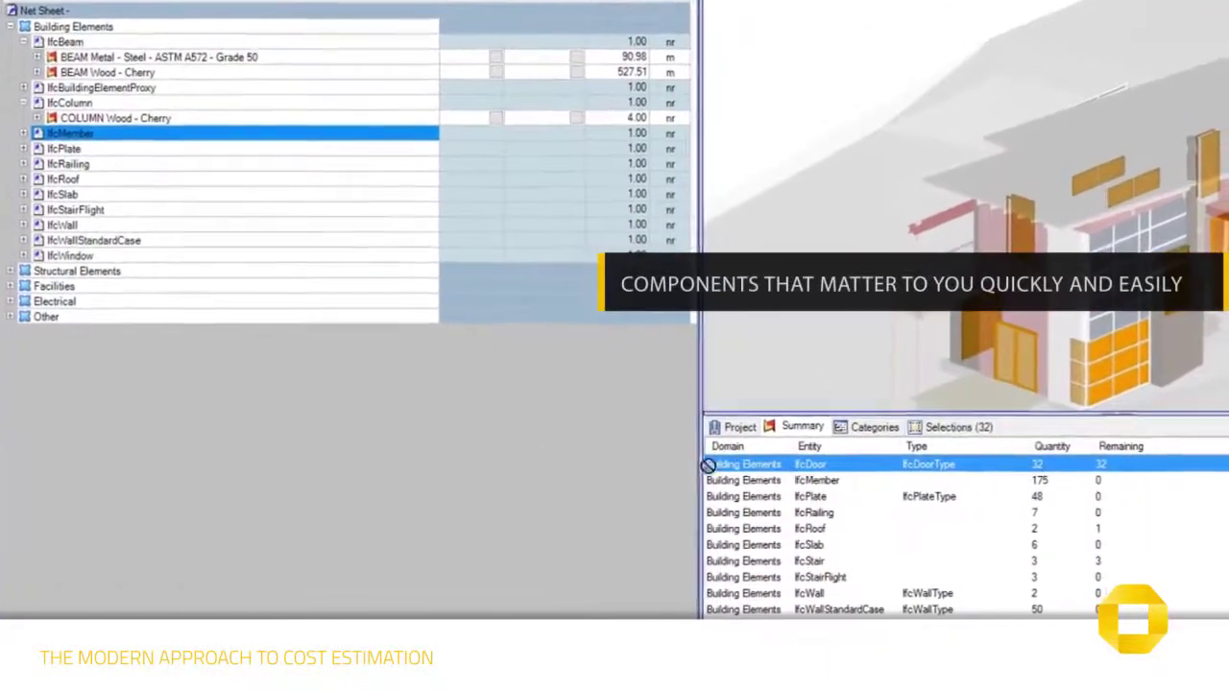
left_click_drag(814, 480, 439, 502)
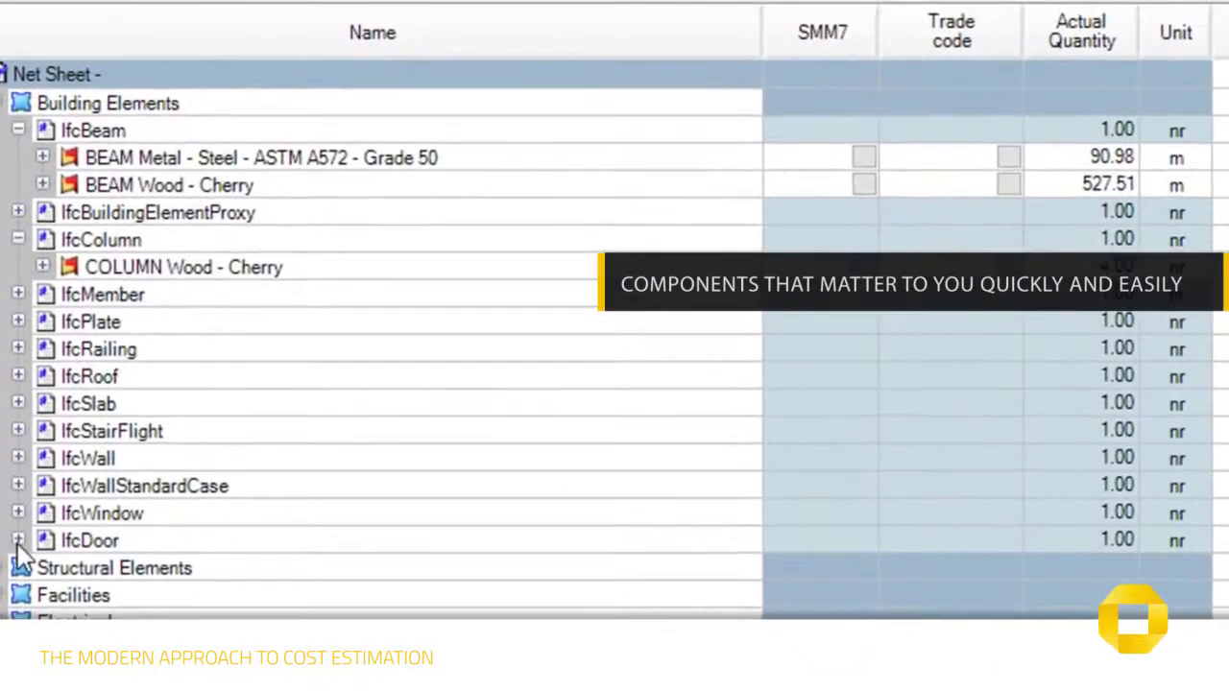
left_click(19, 541)
left_click(112, 569)
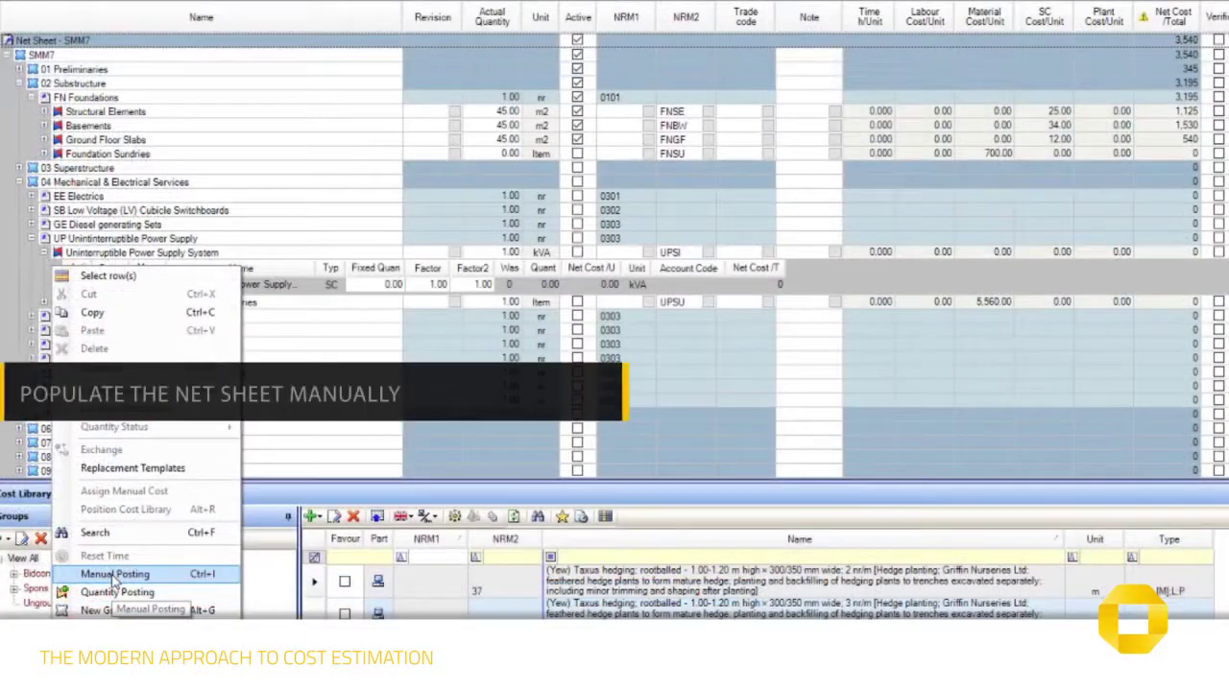
Start a Manual Posting and browse the cost library to A&B Measured Works > 16 CARPENTRY.
left_click(114, 575)
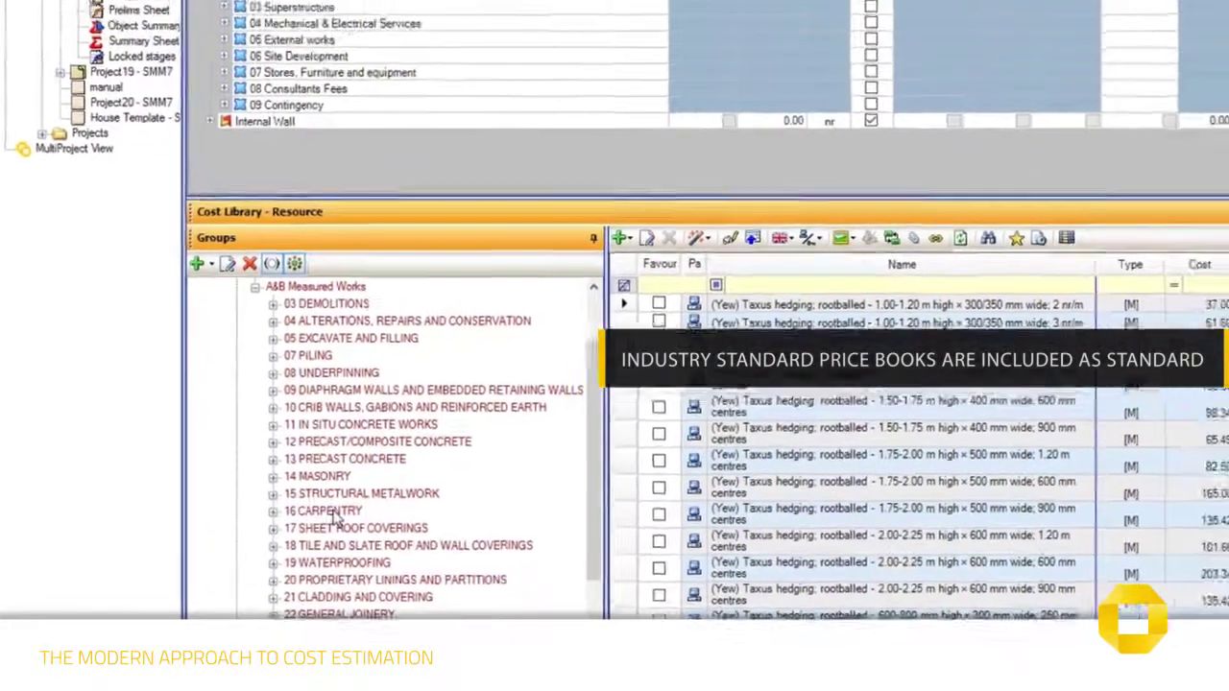
left_click(345, 492)
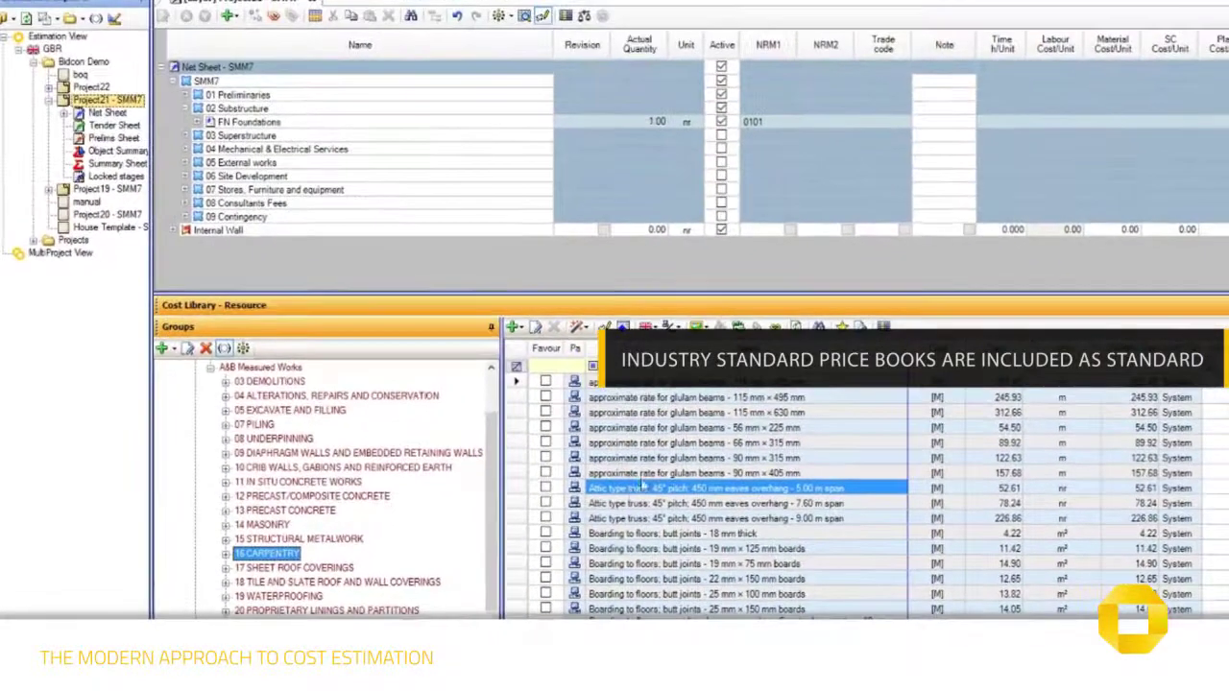
Open the attic truss carpentry resource for editing.
double_click(588, 488)
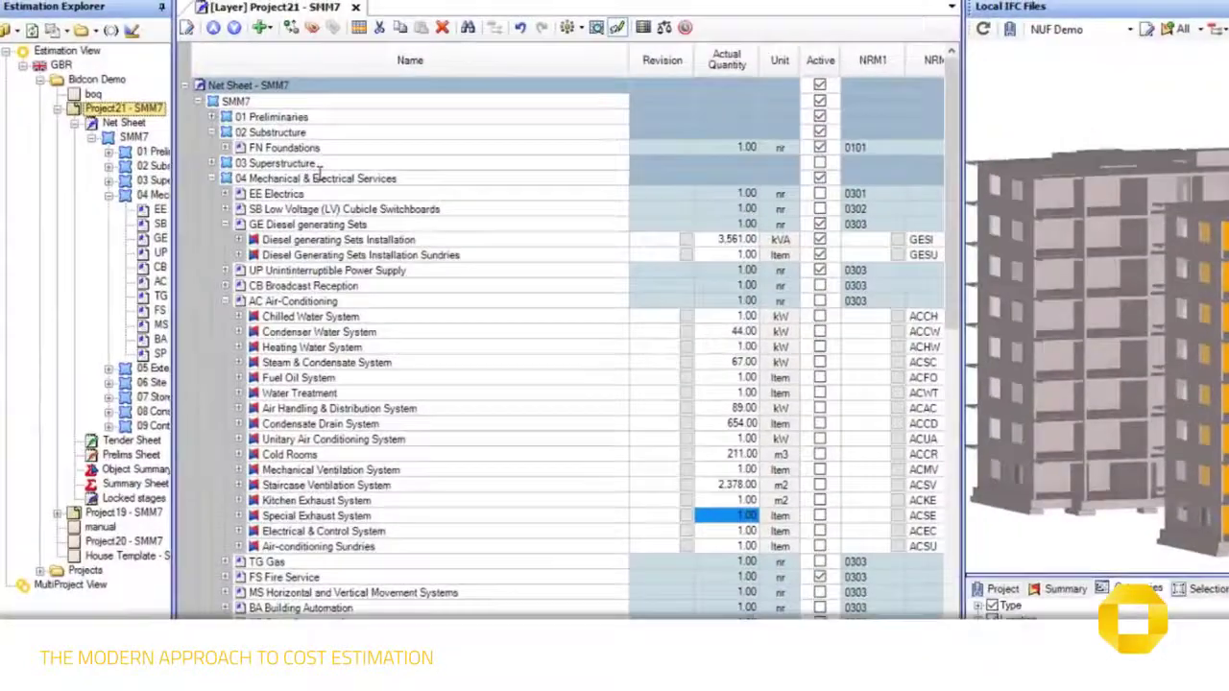
Delete the 04 Mechanical & Electrical Services group with all its postings, then undo the deletion.
right_click(319, 173)
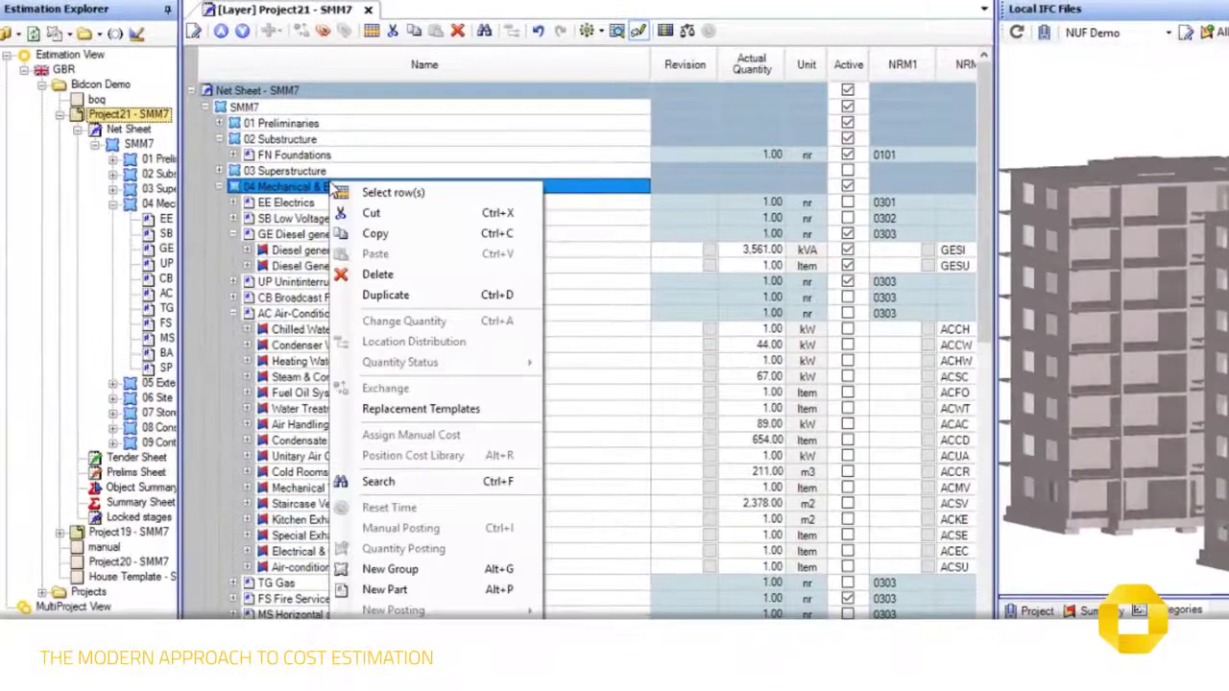
left_click(411, 278)
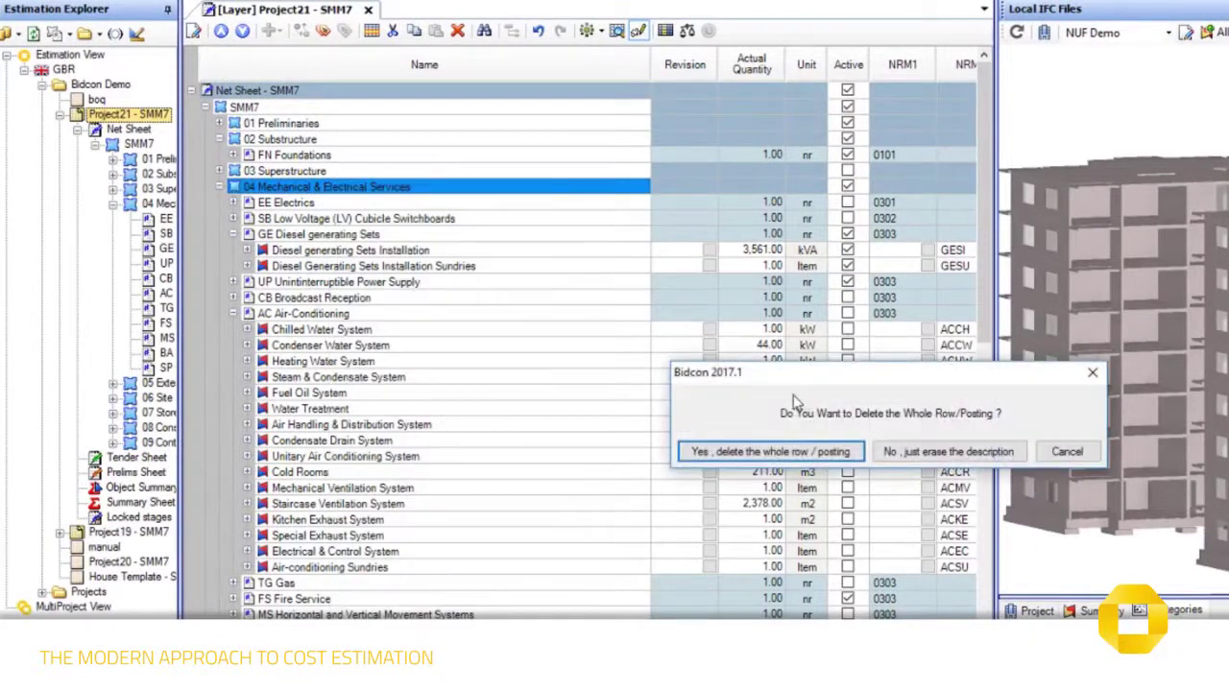
left_click(768, 451)
left_click(539, 31)
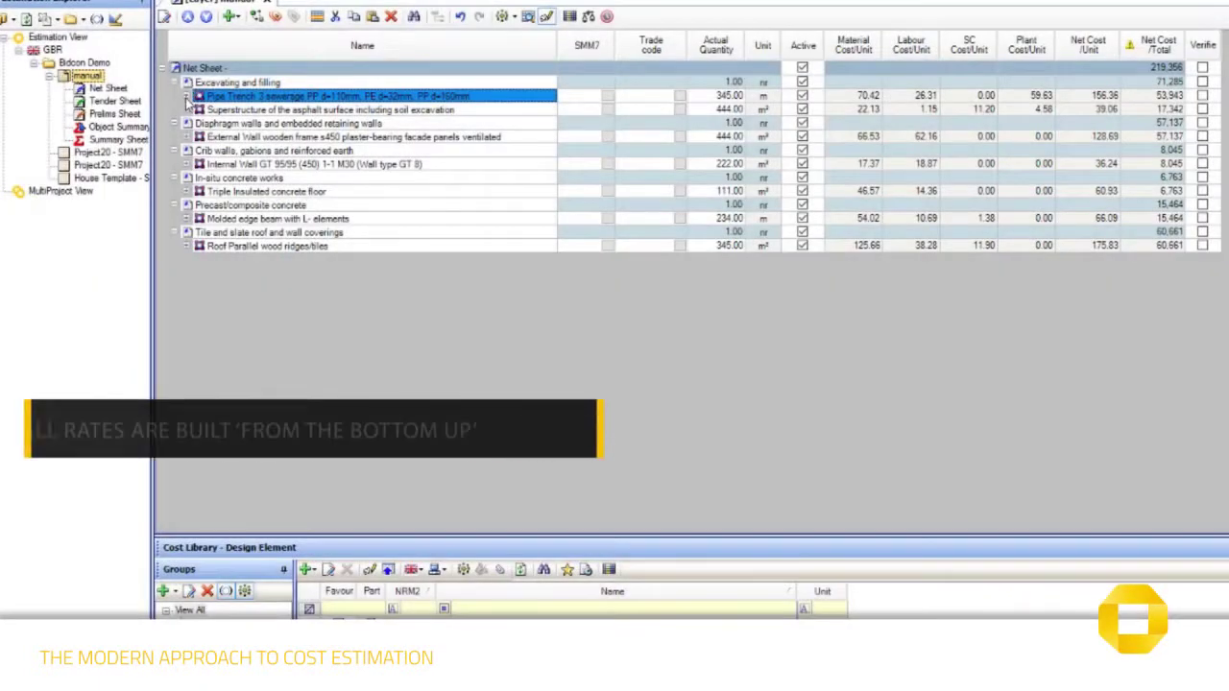
Expand the asphalt superstructure rate and inspect the trench's backfill and bedding layers.
left_click(187, 109)
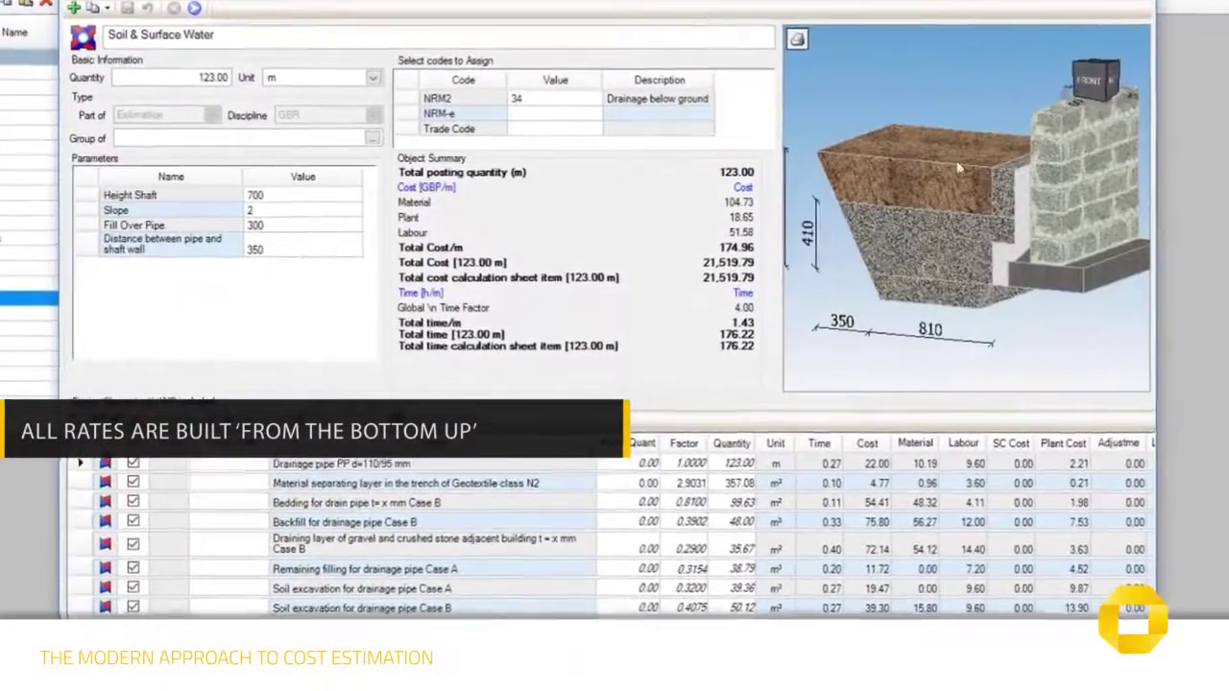
left_click(923, 242)
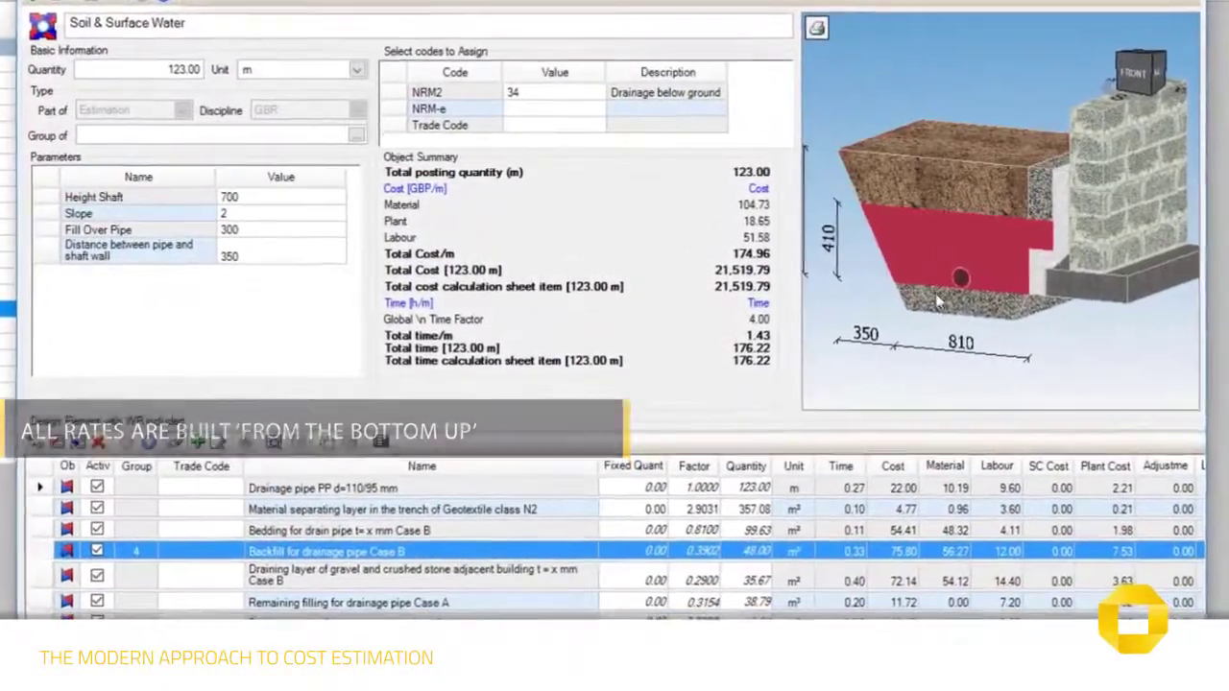
left_click(935, 303)
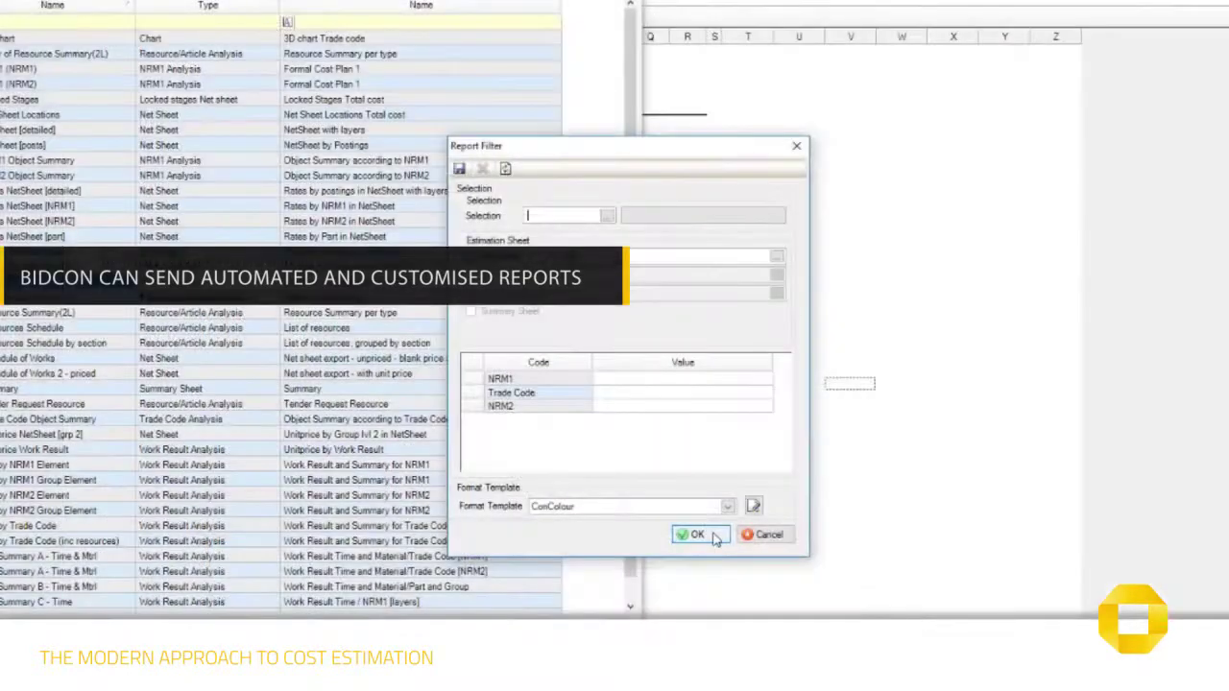
Generate the NRM1 Object Summary report for the manual estimate.
left_click(715, 544)
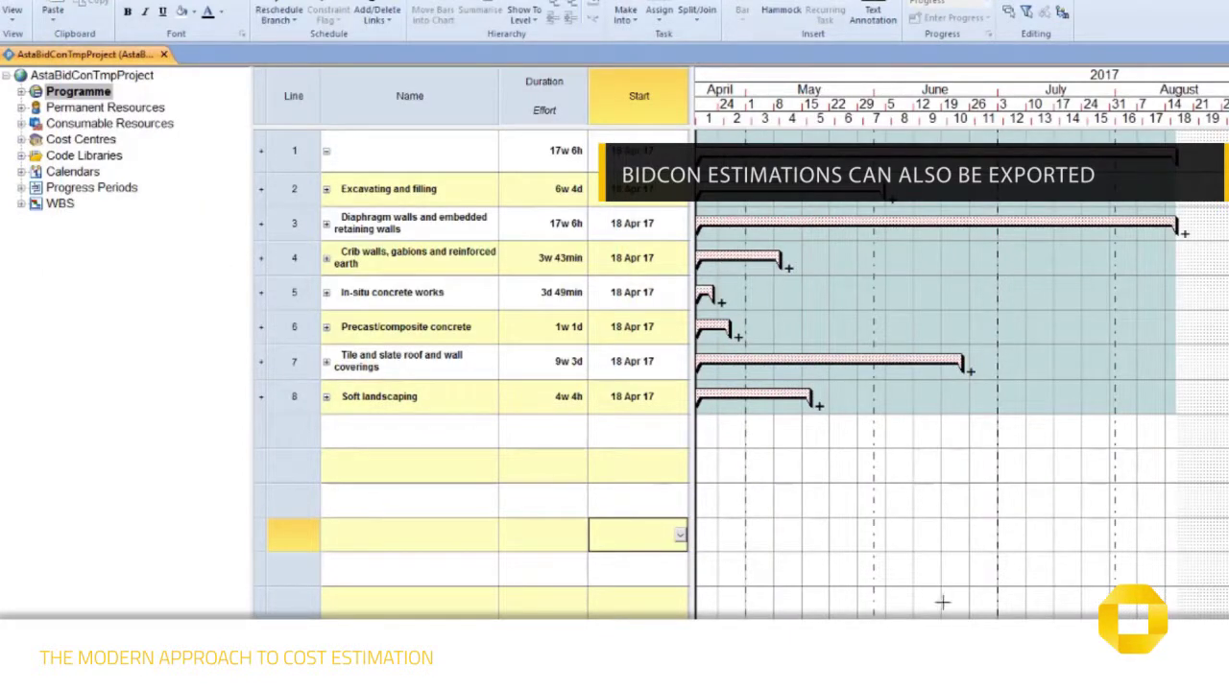
Expand the Precast/composite concrete task to list its edge beam labour and material resources.
left_click(327, 361)
left_click(326, 327)
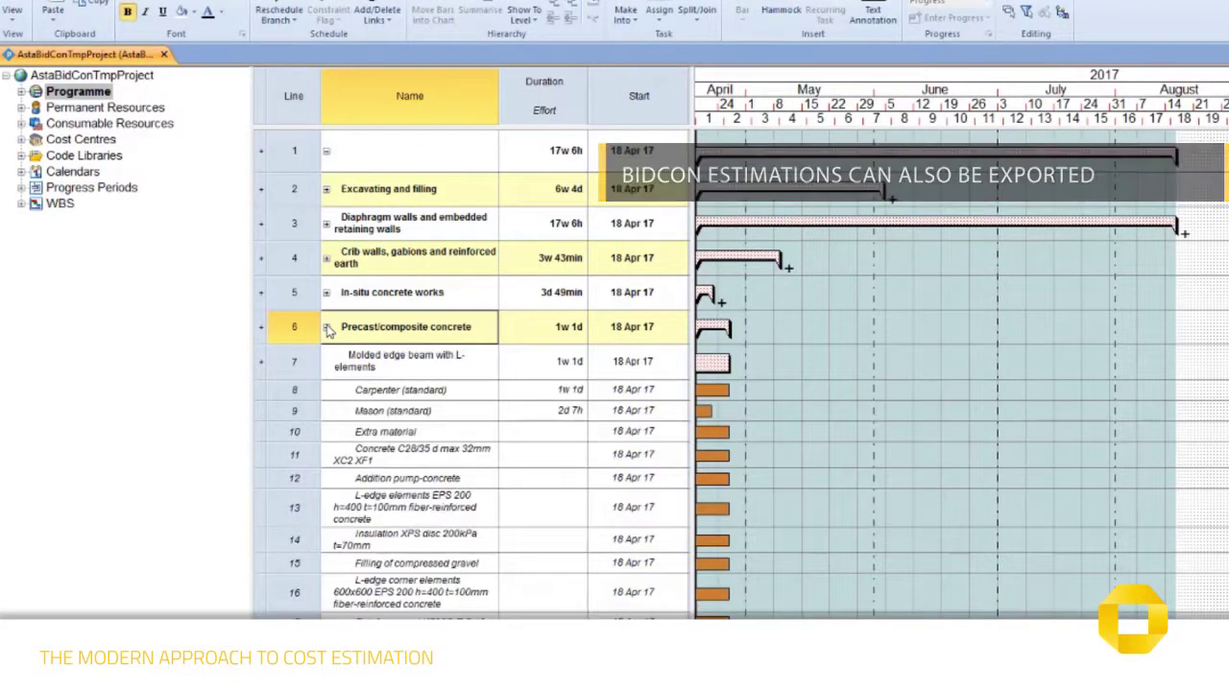